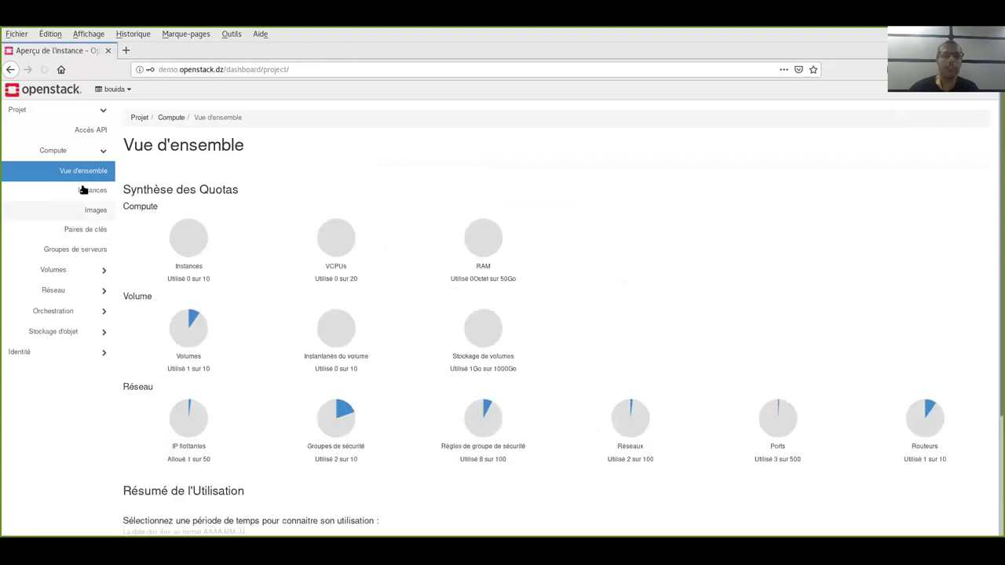
Step: Start launching an instance in the Compute project and name it server-1
left_click(83, 190)
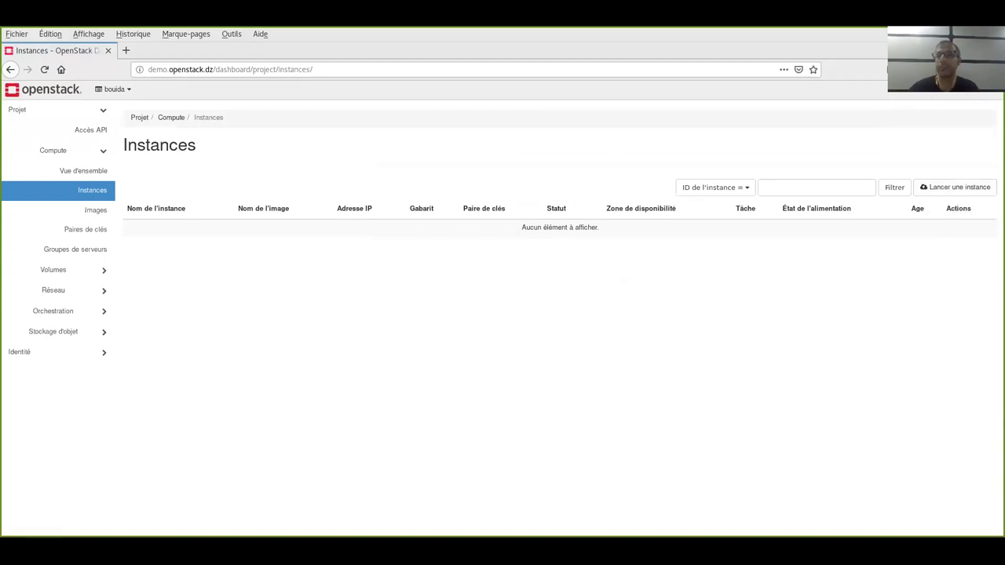
left_click(948, 191)
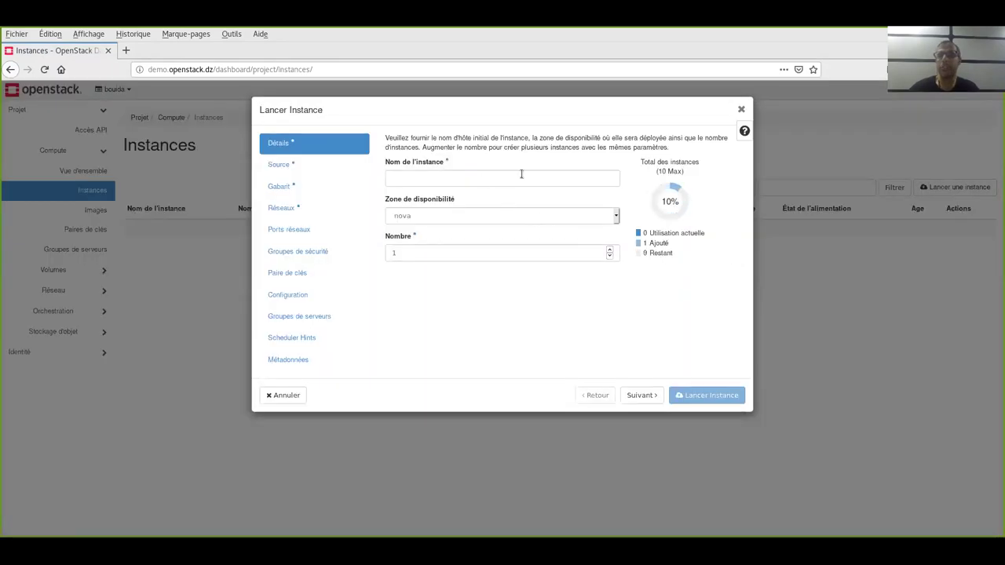
left_click(471, 176)
type("server-1")
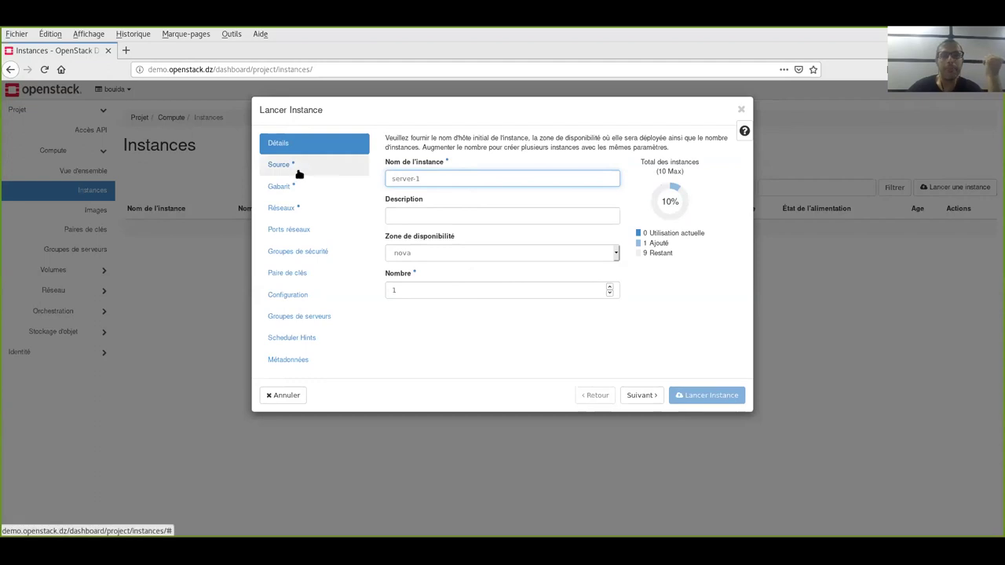
left_click(640, 395)
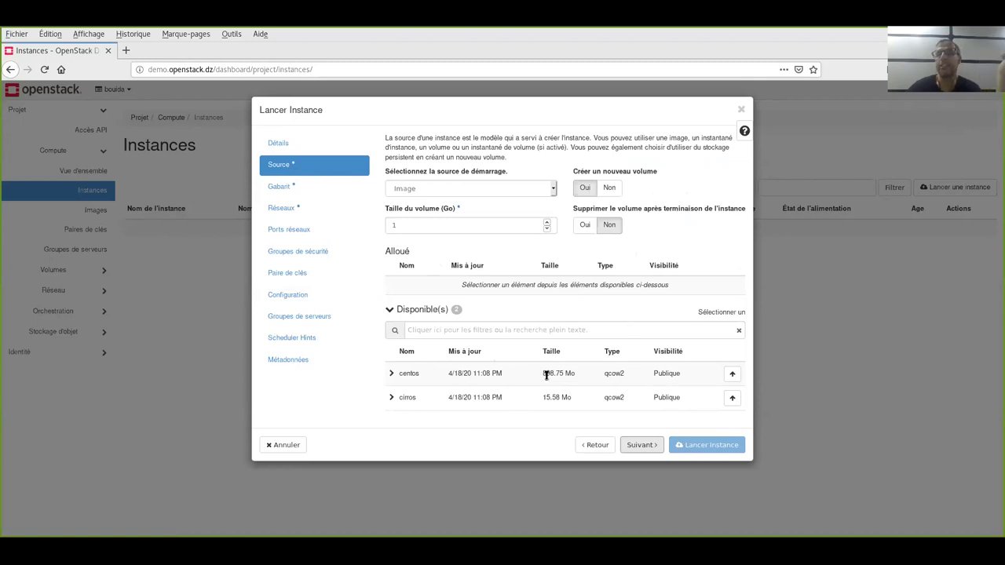
Step: Set the boot source to the cirros image without creating a new volume
left_click(553, 190)
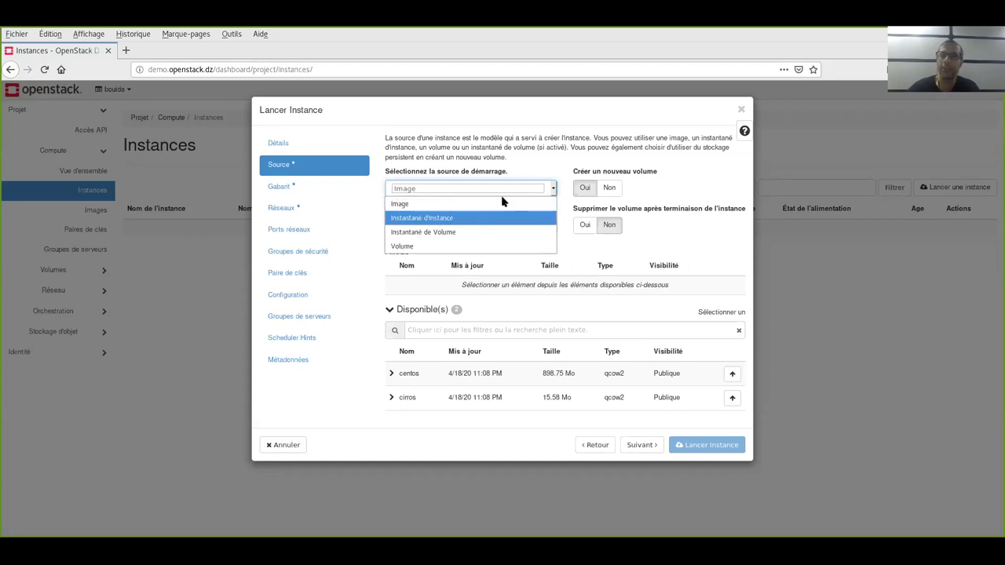
left_click(527, 169)
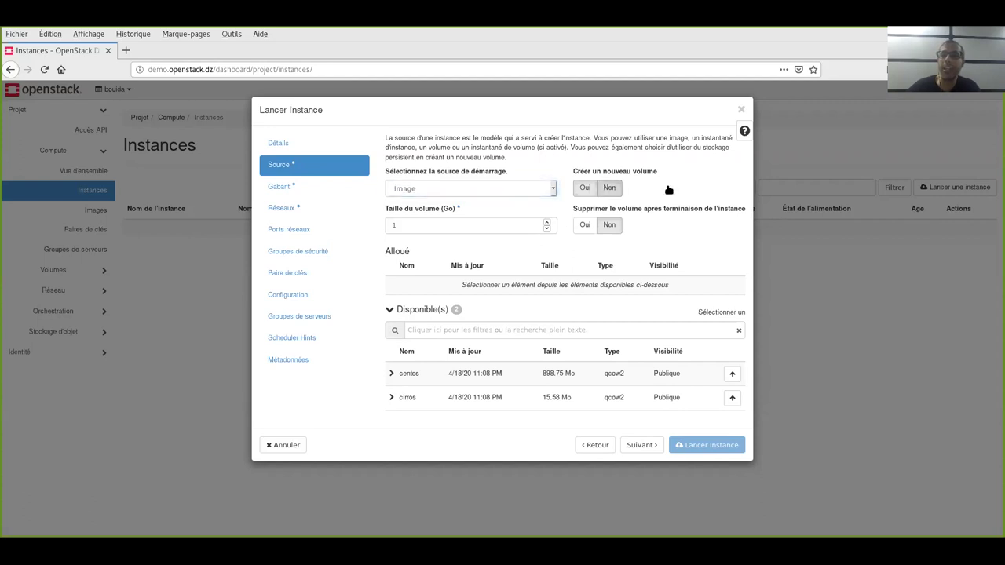
left_click(607, 188)
left_click(594, 188)
left_click(606, 188)
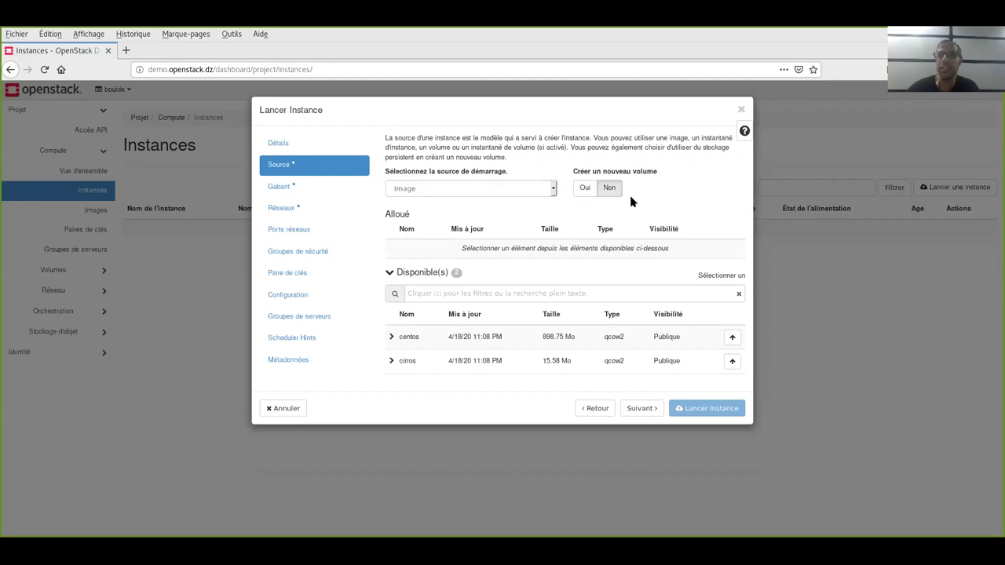
left_click(731, 362)
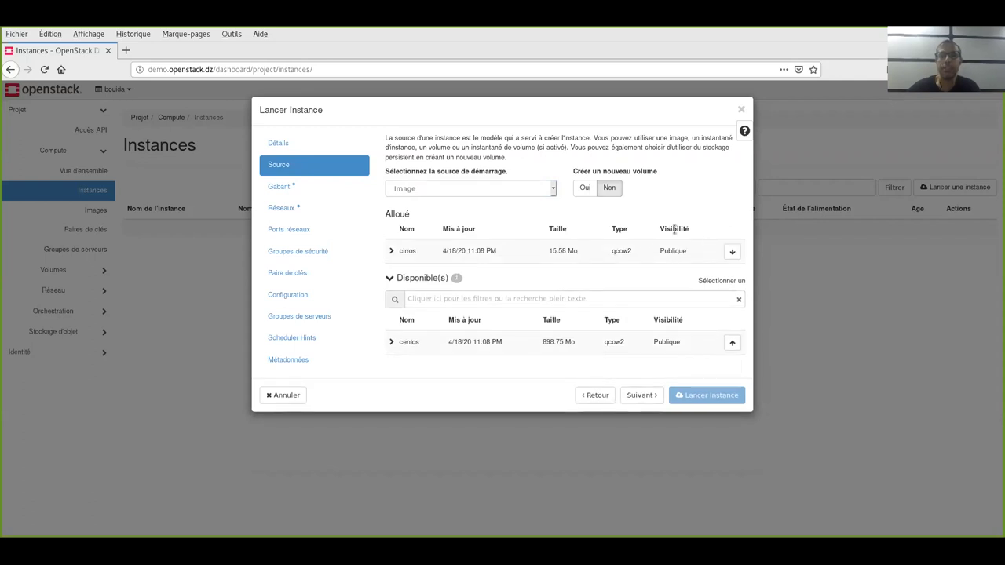
left_click(642, 395)
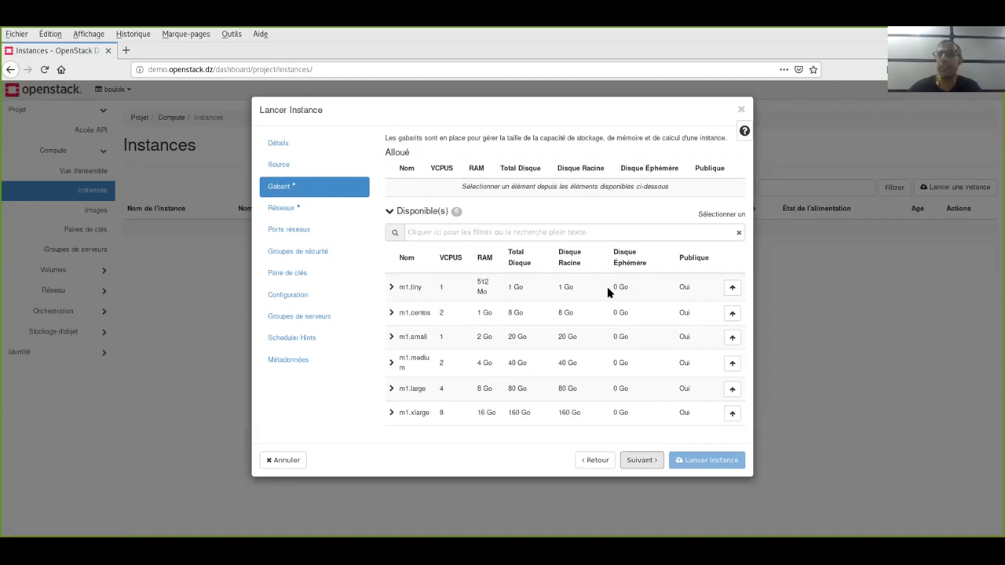
Step: Allocate the m1.tiny flavor and the selfservice network to the instance
left_click(733, 289)
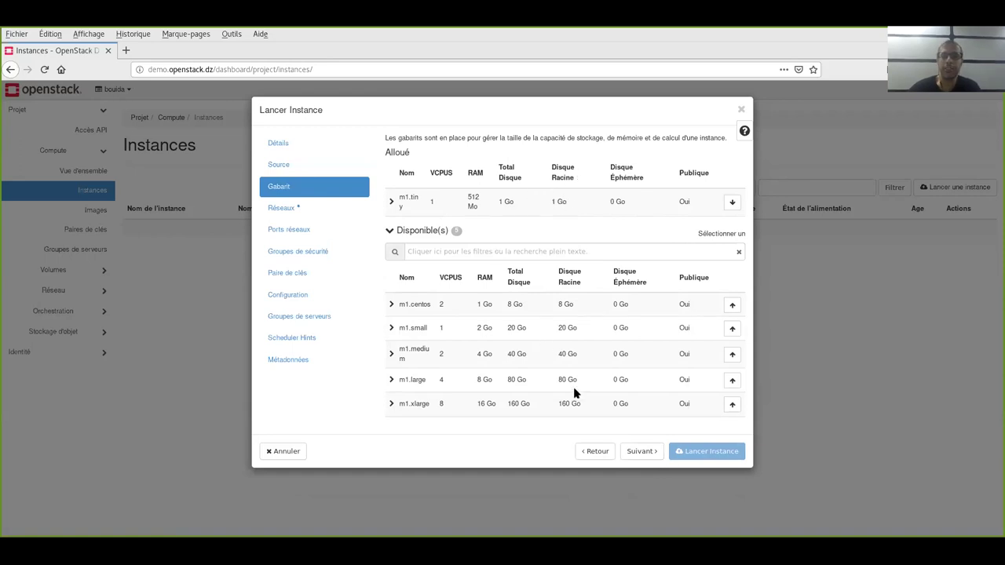
left_click(650, 453)
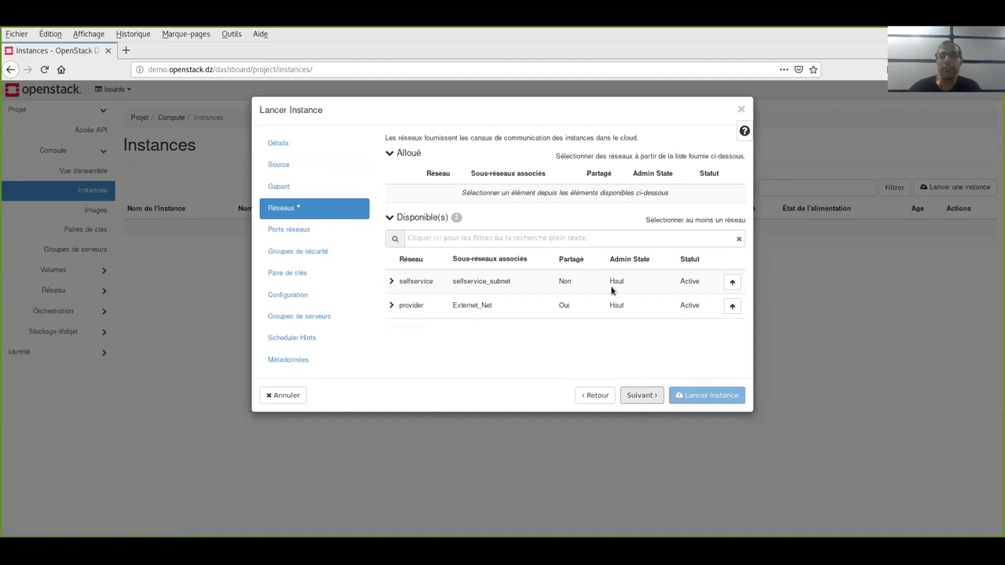
left_click(731, 282)
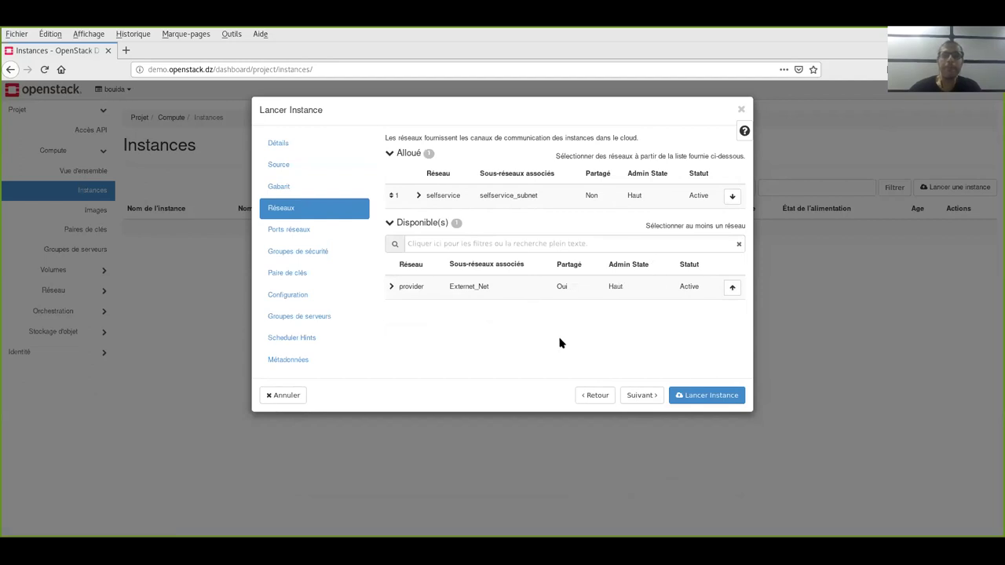
left_click(633, 396)
left_click(633, 396)
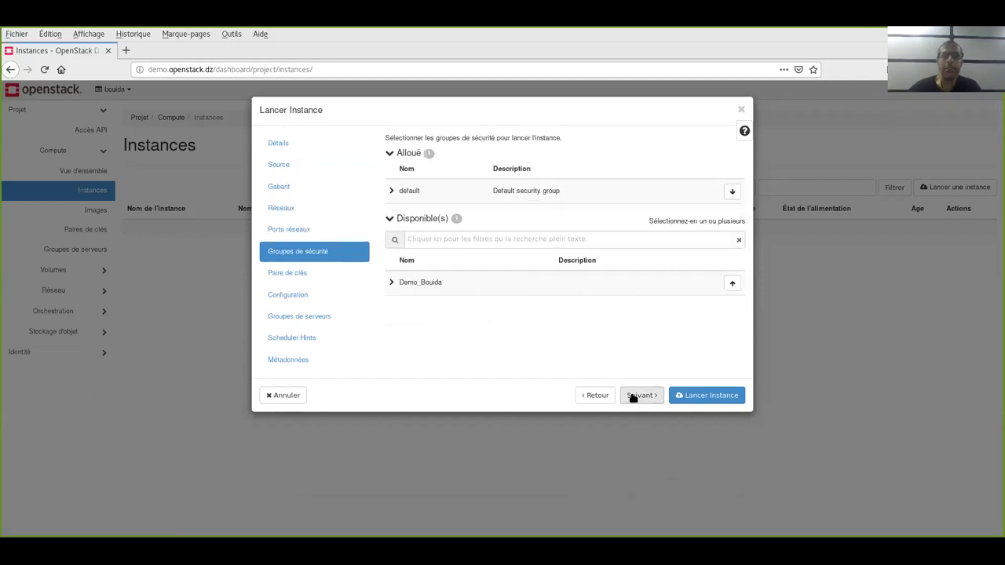
Step: Replace the default security group with the available demo group and keep the allocated SSH key pair
left_click(731, 191)
left_click(731, 305)
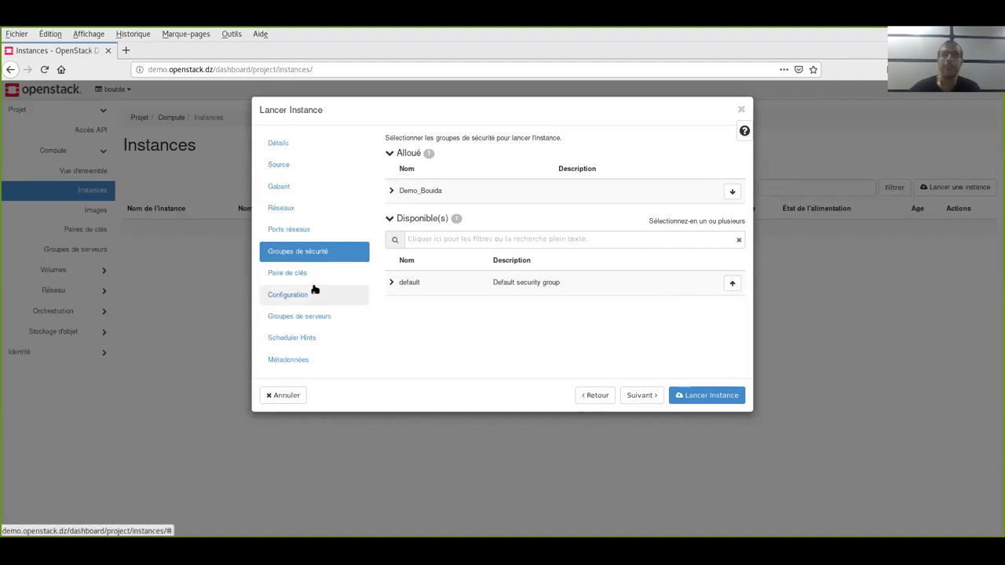
left_click(632, 396)
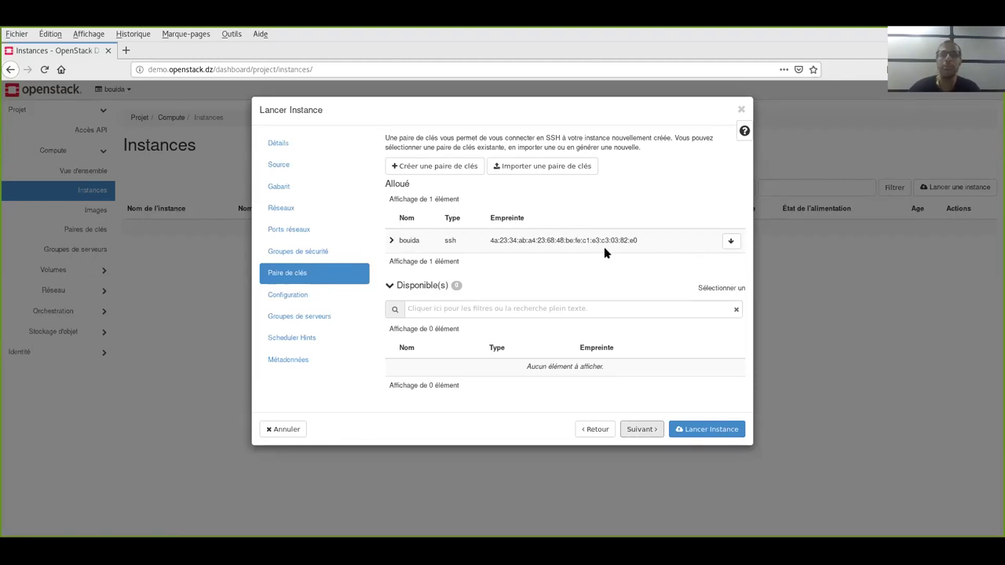
left_click(636, 430)
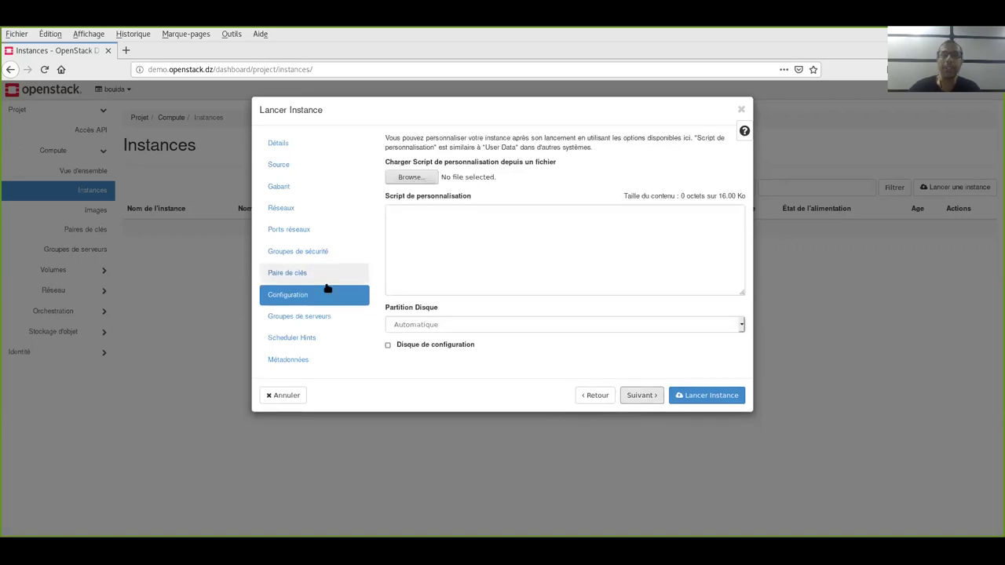
left_click(460, 232)
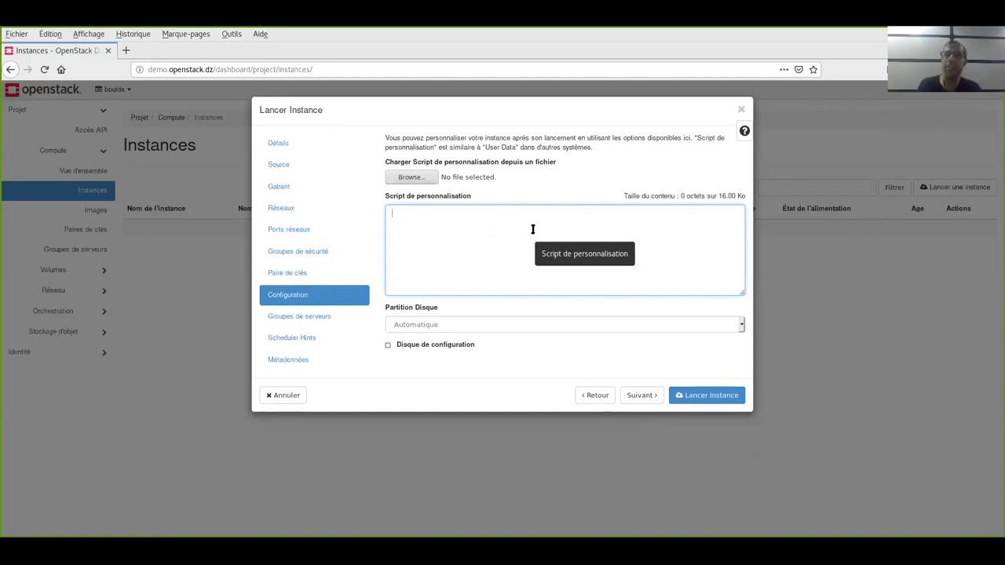
type("ci")
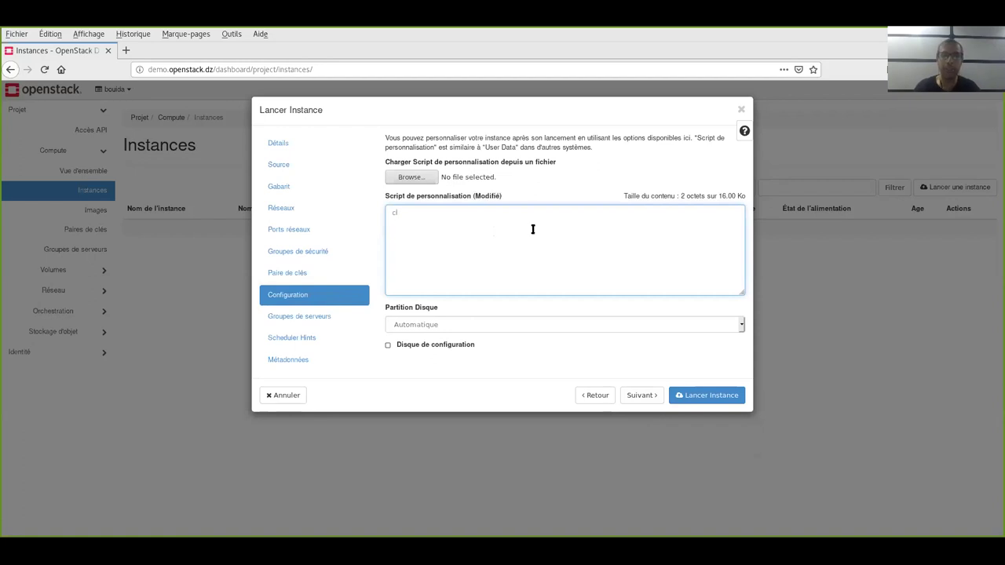
type("oud-init")
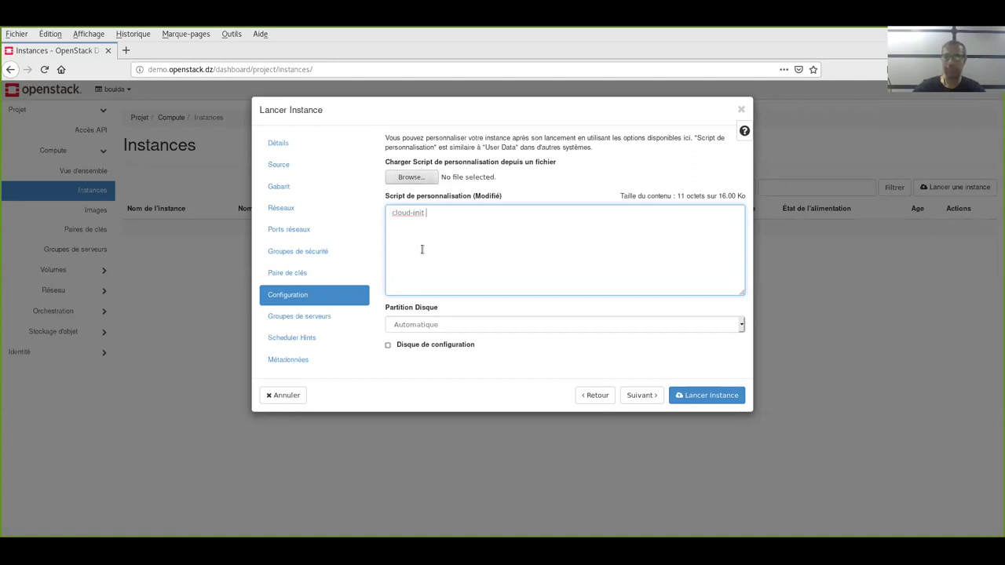
type("gjdjgd")
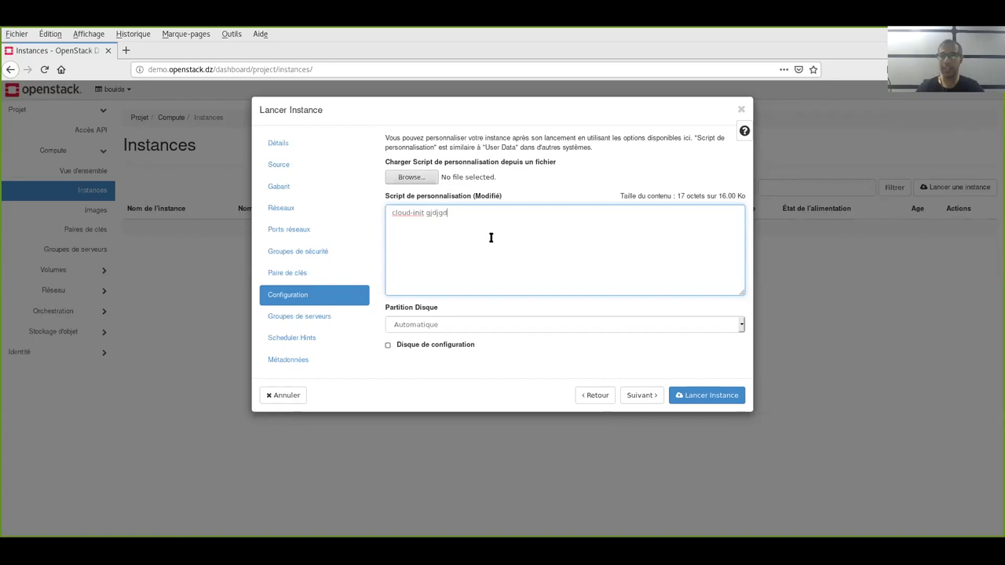
key("Return")
type("dgkljdgkjdlg")
key("Return")
key("Return")
type(";ldjgldgl")
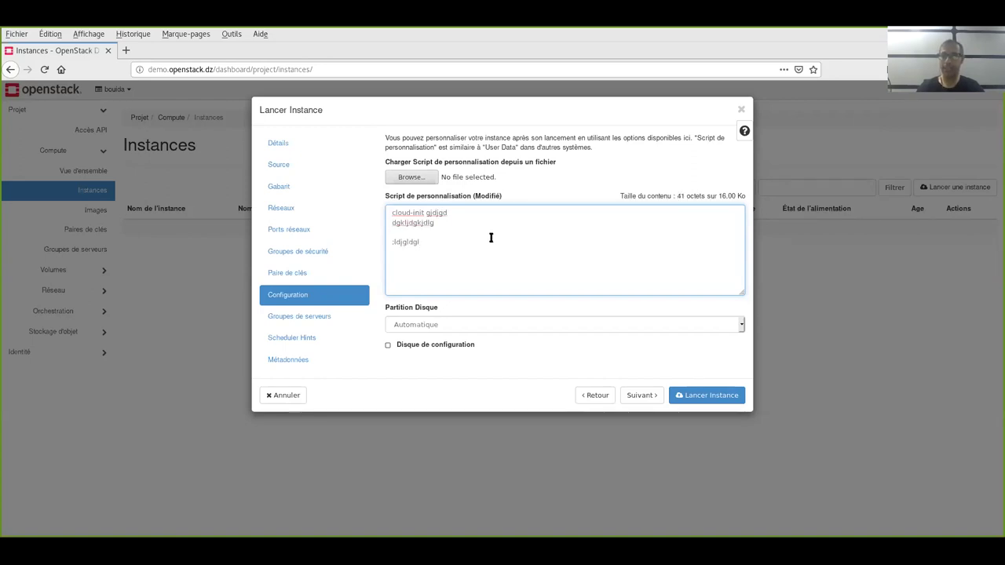
key("BackSpace")
key("BackSpace")
key("BackSpace")
key("BackSpace")
key("BackSpace")
key("BackSpace")
key("BackSpace")
key("BackSpace")
key("BackSpace")
key("BackSpace")
key("BackSpace")
key("BackSpace")
key("BackSpace")
key("BackSpace")
key("BackSpace")
key("BackSpace")
key("BackSpace")
key("BackSpace")
key("BackSpace")
key("BackSpace")
key("BackSpace")
key("BackSpace")
key("BackSpace")
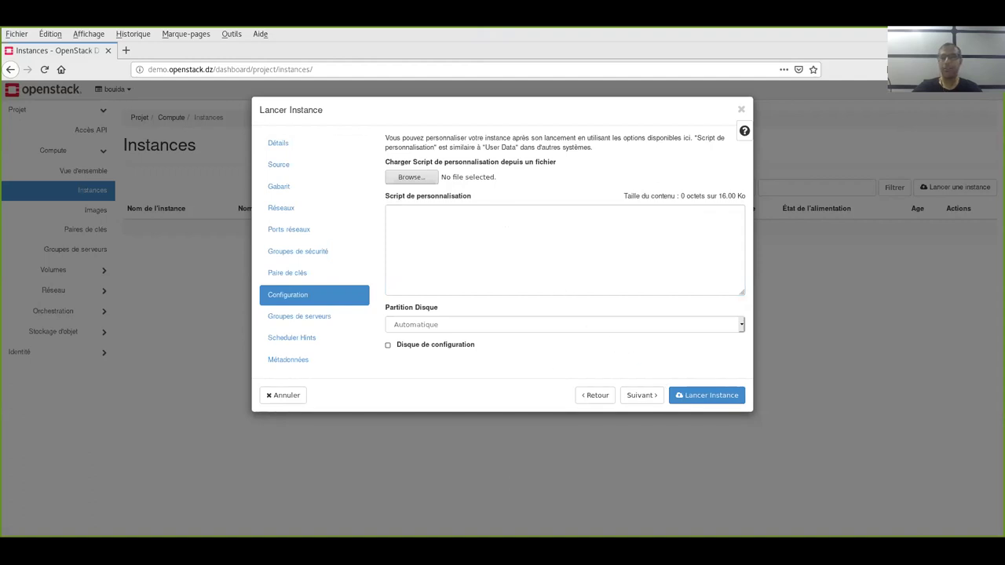
Step: View the cloud-init article in the other browser window, and switch to the blank whiteboard
key("alt+Tab")
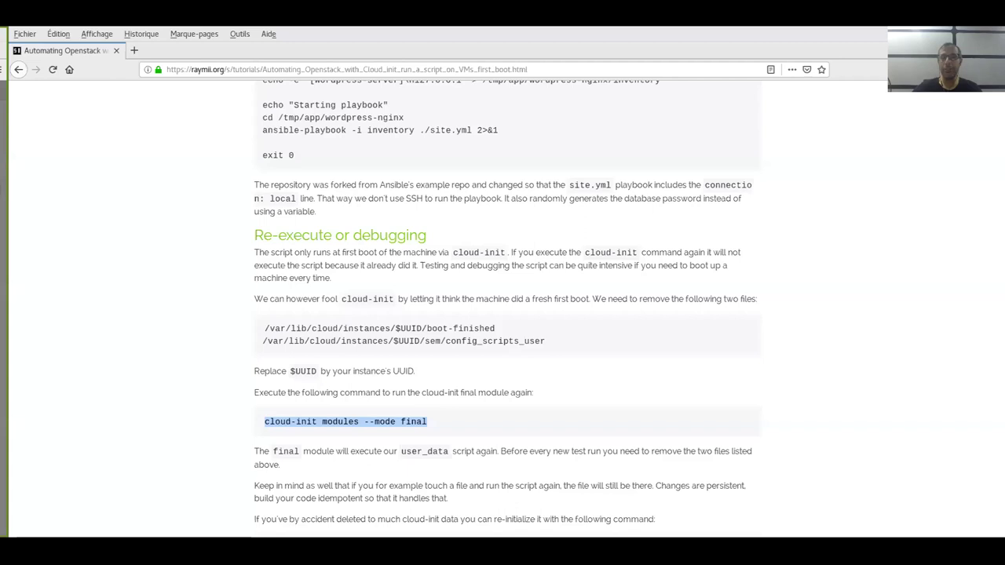
key("alt+Tab")
left_click(422, 482)
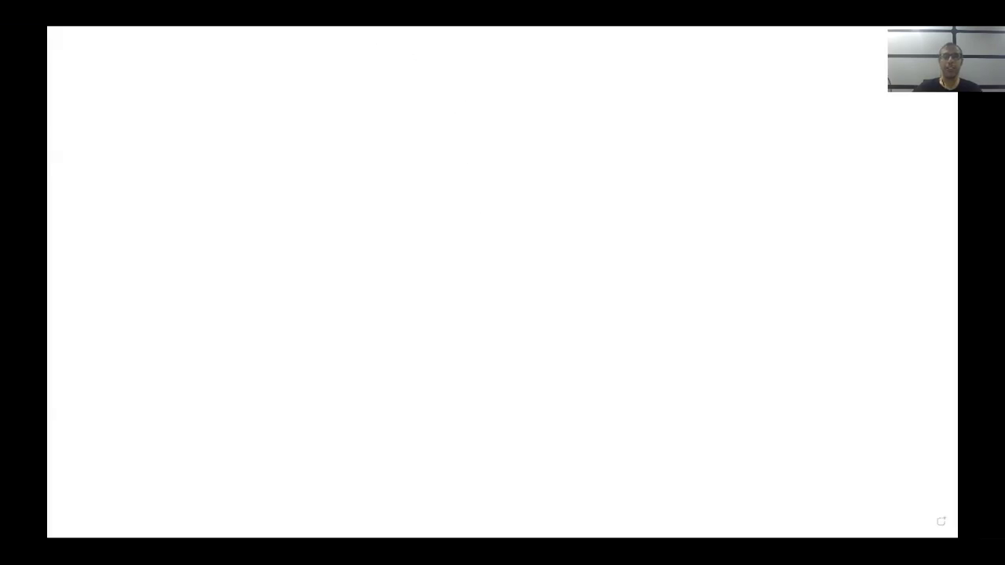
mouse_move(520, 35)
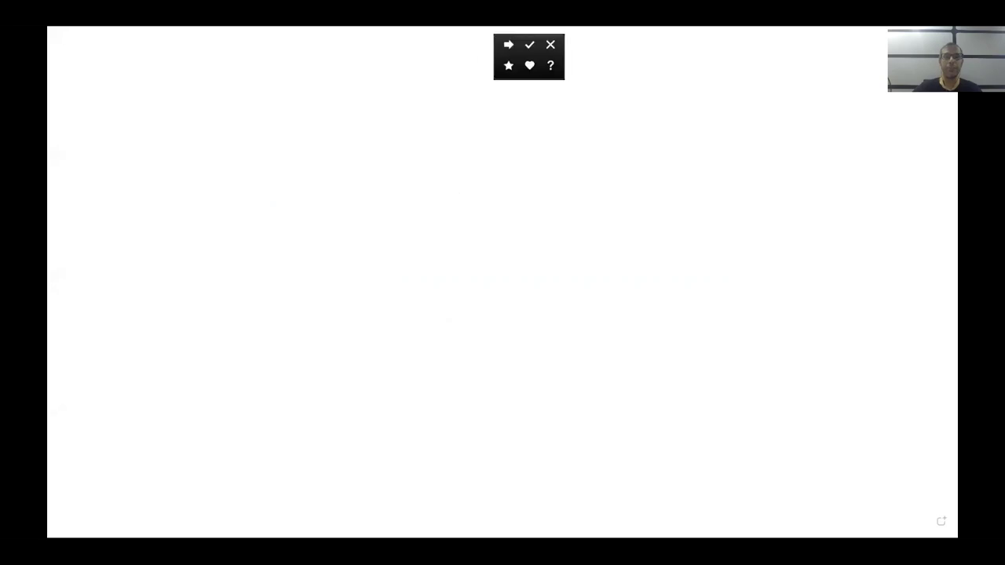